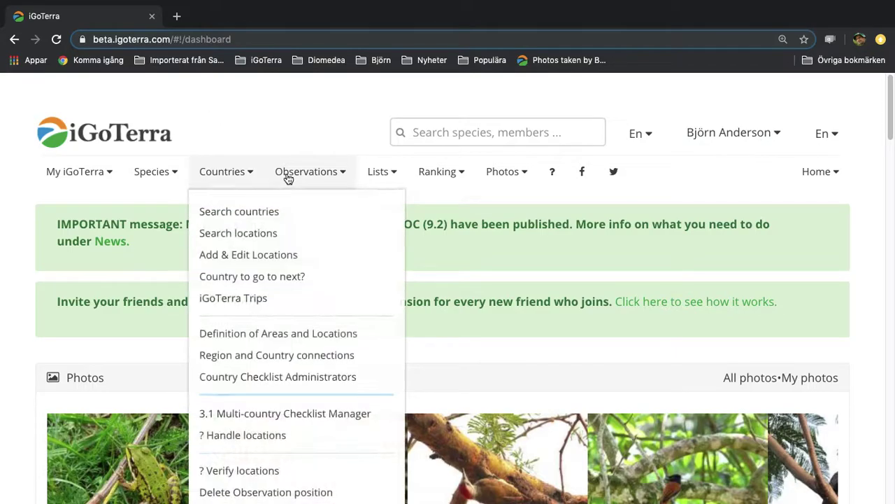
Step: Show the Observations dropdown in the dashboard's top navigation bar
mouse_move(286, 174)
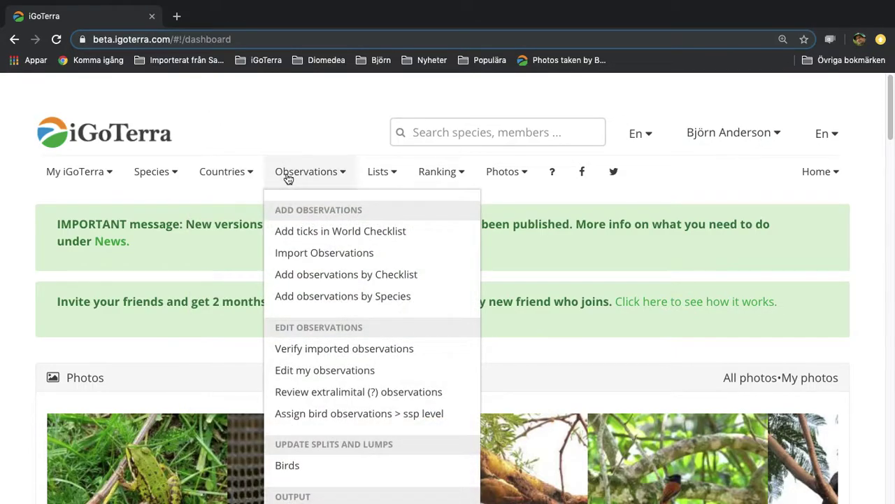
Step: Open Edit my observations, set Species Group to Birds and Area to United Kingdom (Country)
left_click(311, 373)
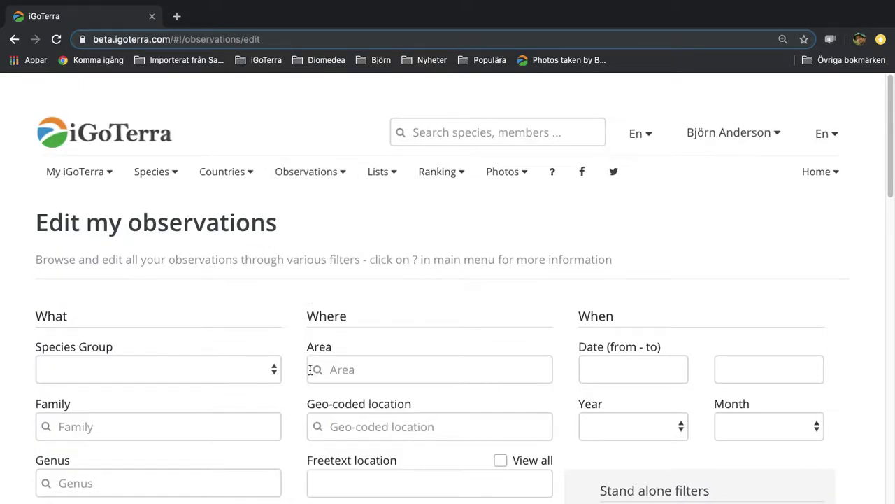
scroll(753, 221, "down", 3)
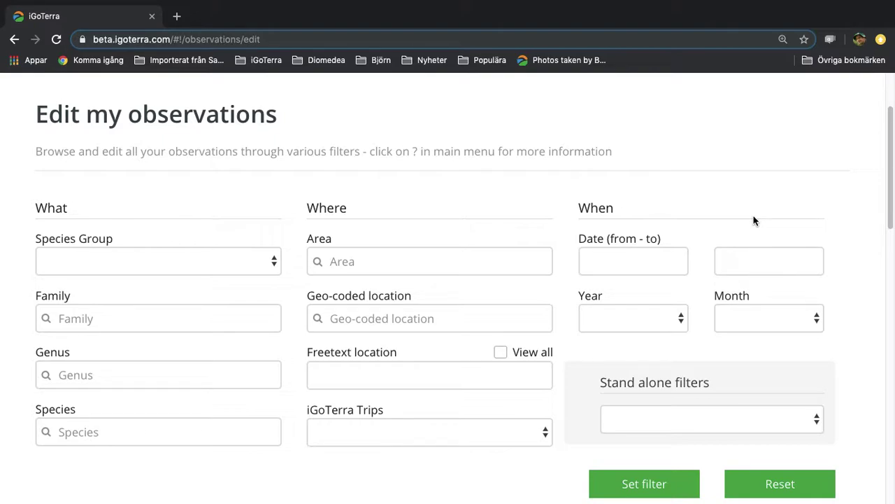
left_click(274, 262)
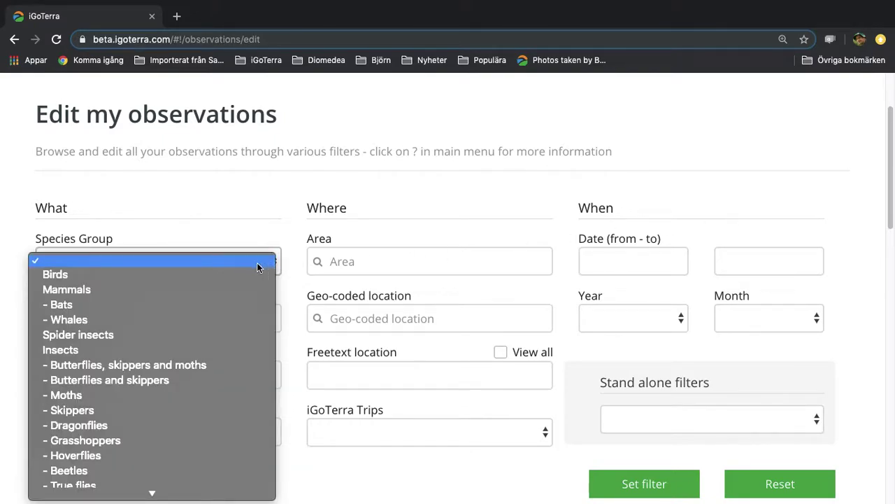
left_click(113, 272)
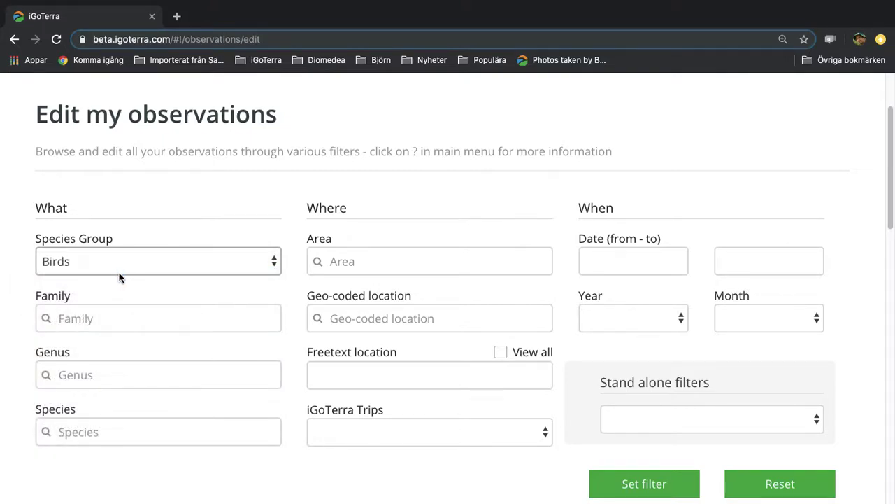
left_click(379, 260)
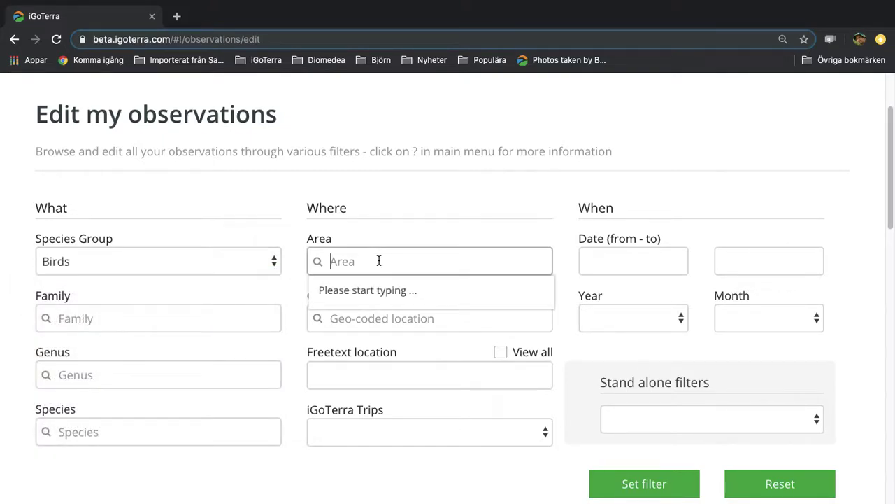
type("united king")
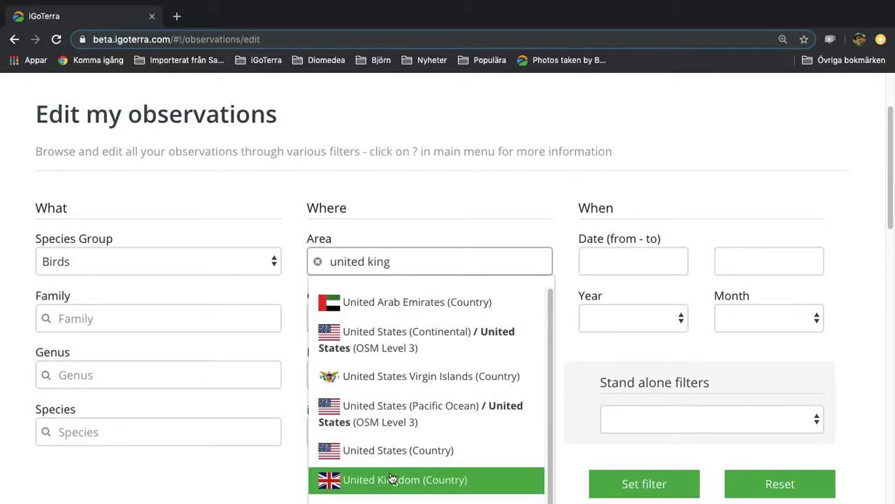
left_click(393, 479)
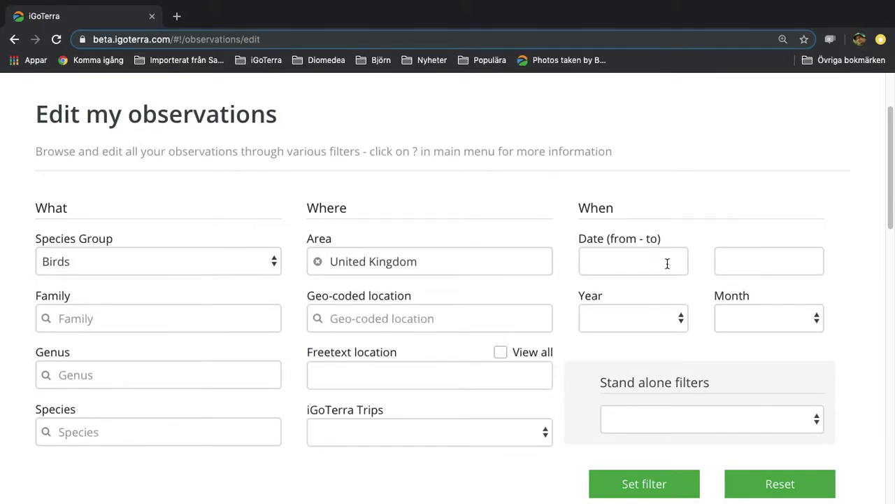
Step: Choose 2017 in the Year filter
left_click(679, 318)
left_click(635, 360)
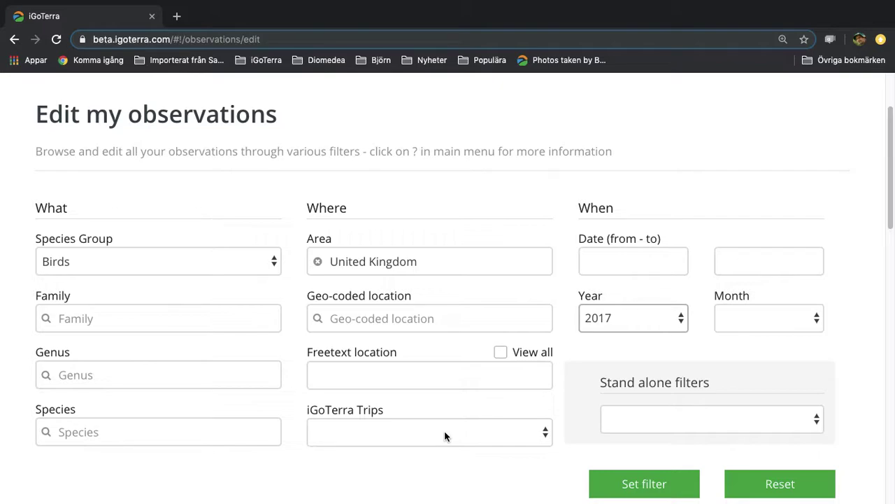
scroll(848, 392, "down", 3)
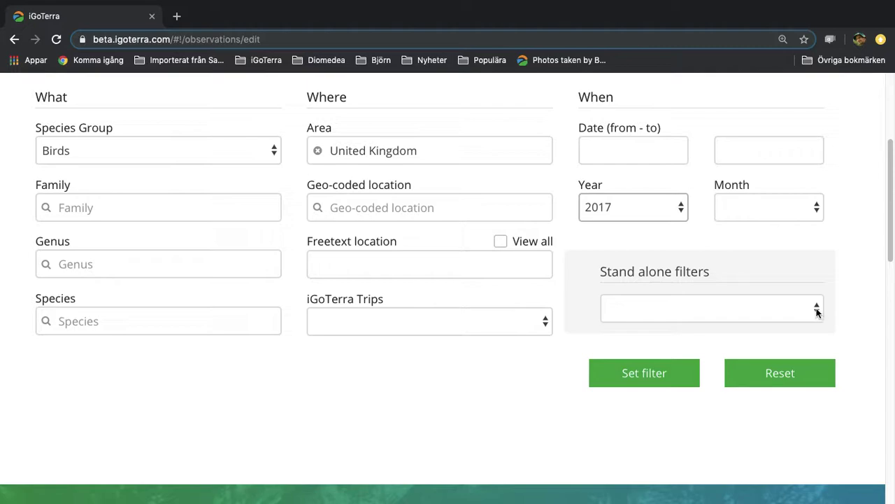
Step: Look through the Stand alone filters options and close the list without choosing one
left_click(816, 307)
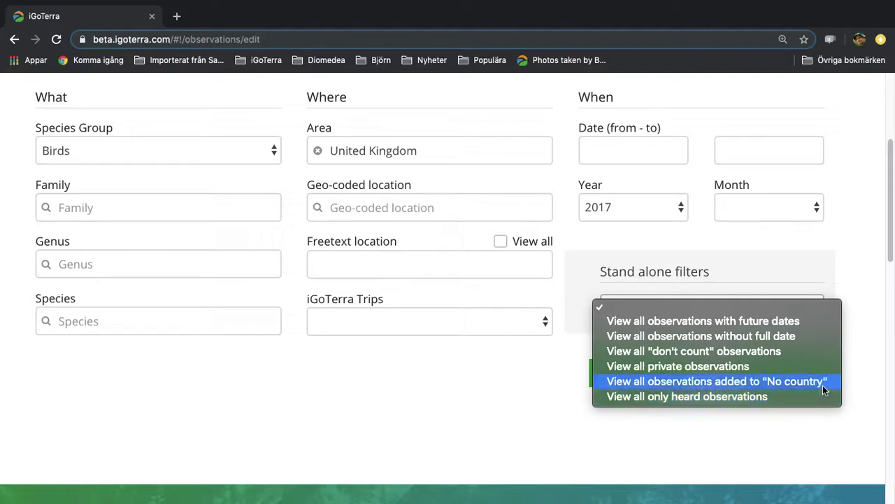
left_click(855, 352)
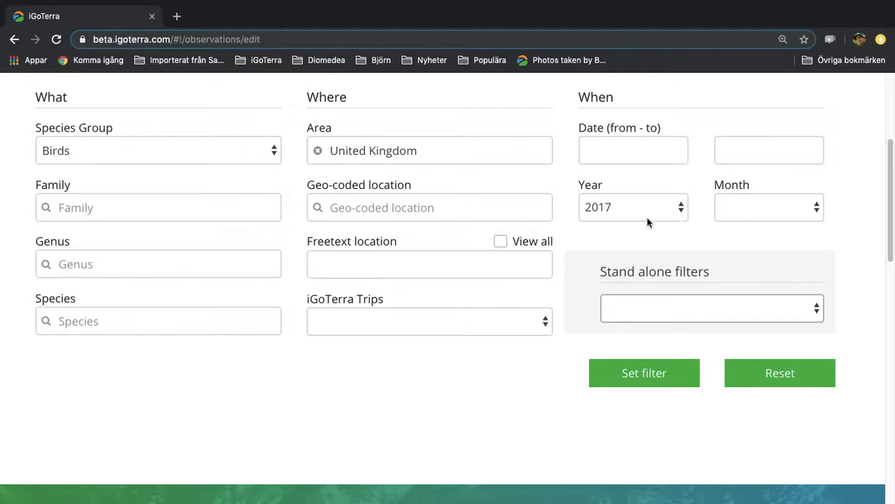
Step: Apply the filters and tick the Mute Swan row in the results table
left_click(653, 381)
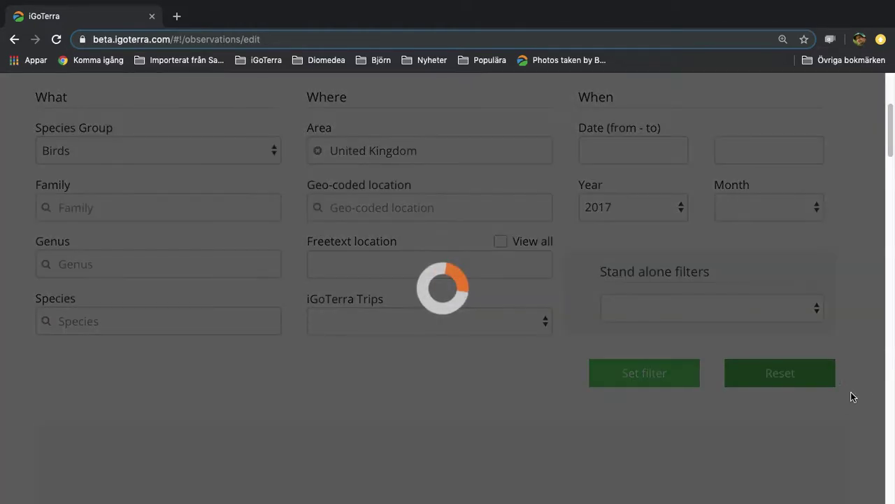
scroll(873, 374, "down", 5)
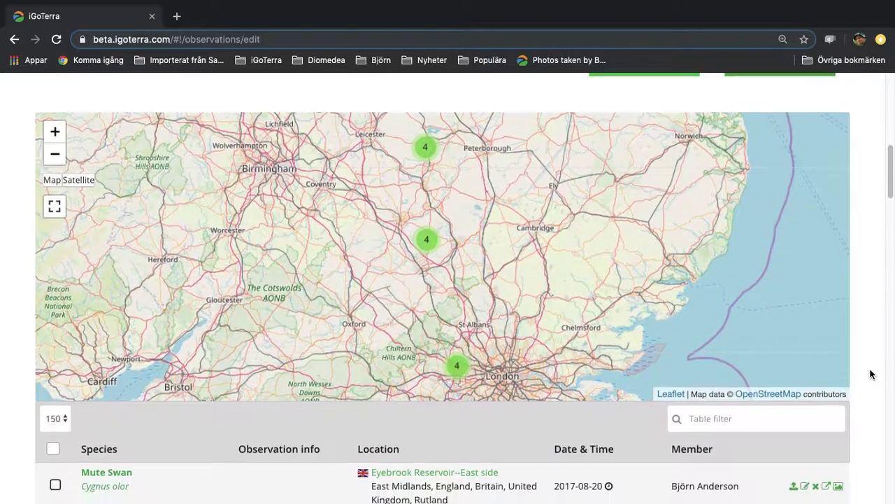
scroll(873, 374, "down", 2)
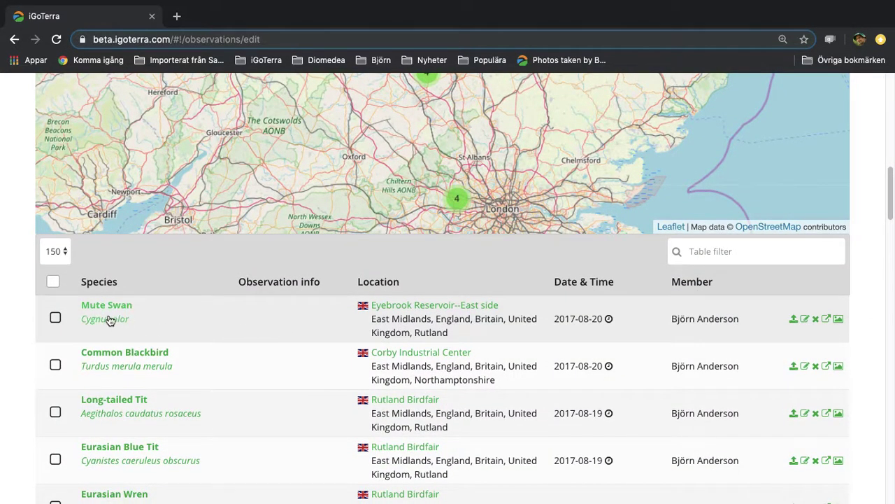
left_click(55, 319)
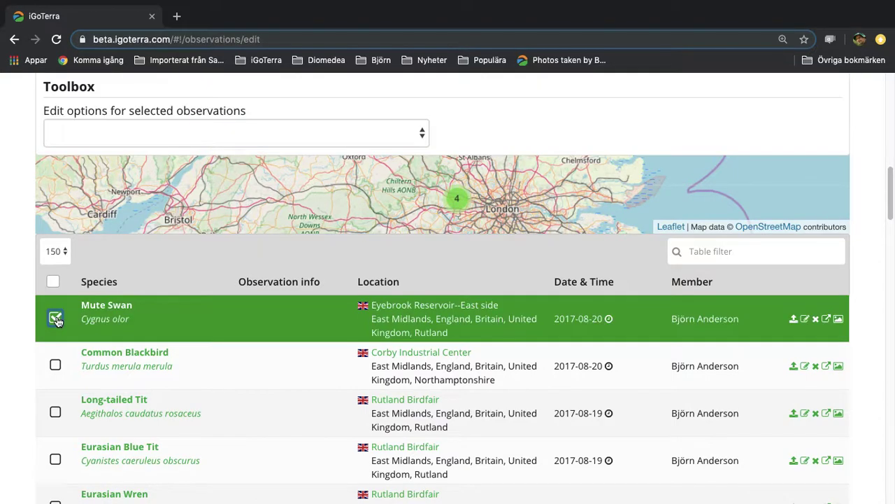
Step: Review the Toolbox edit options for one observation, then toggle select-all on and off
left_click(412, 137)
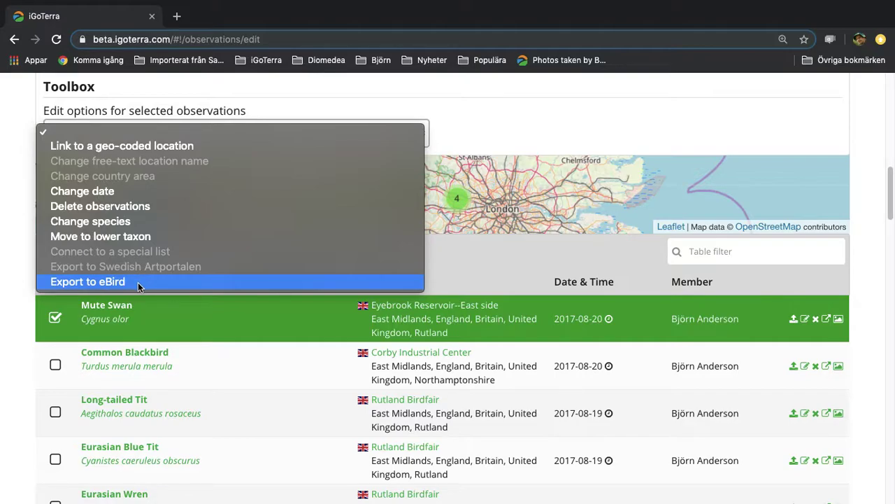
left_click(12, 201)
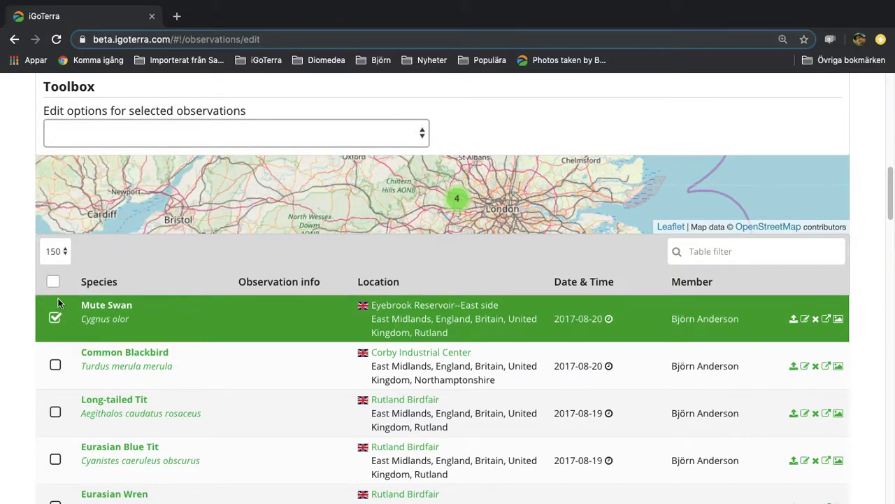
left_click(52, 281)
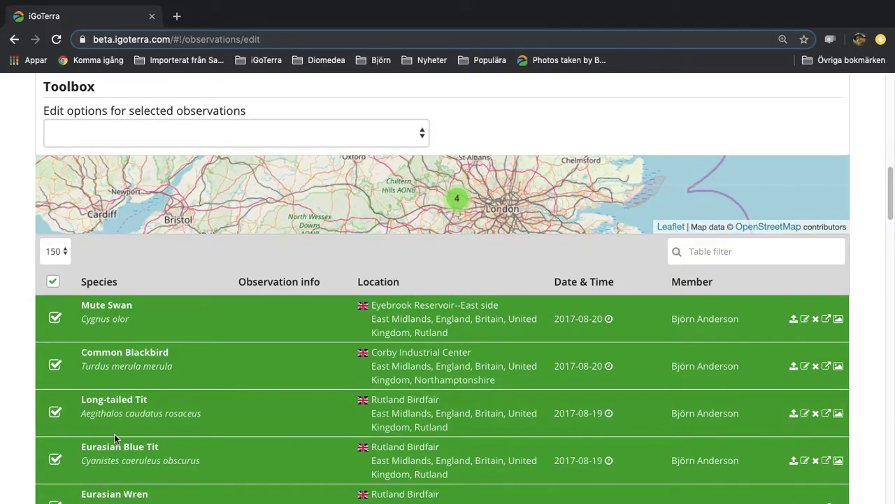
left_click(53, 281)
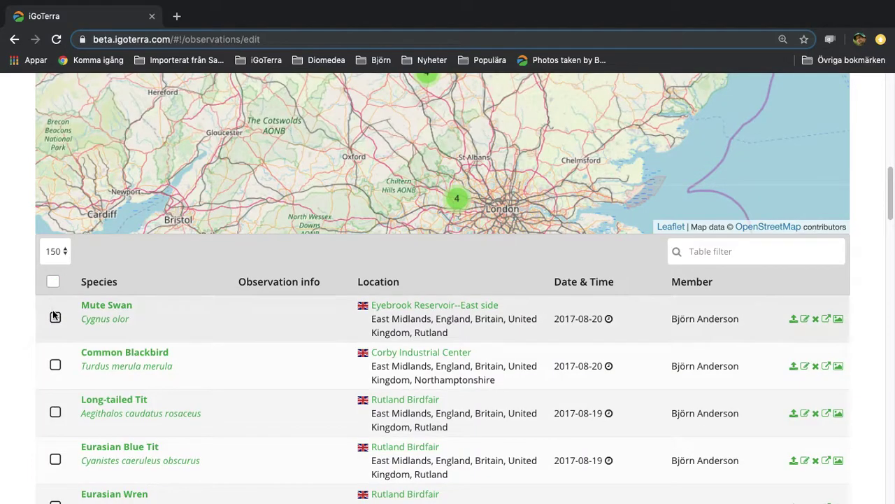
Step: Tick Mute Swan and Common Blackbird and compare the bulk edit options for both
left_click(55, 316)
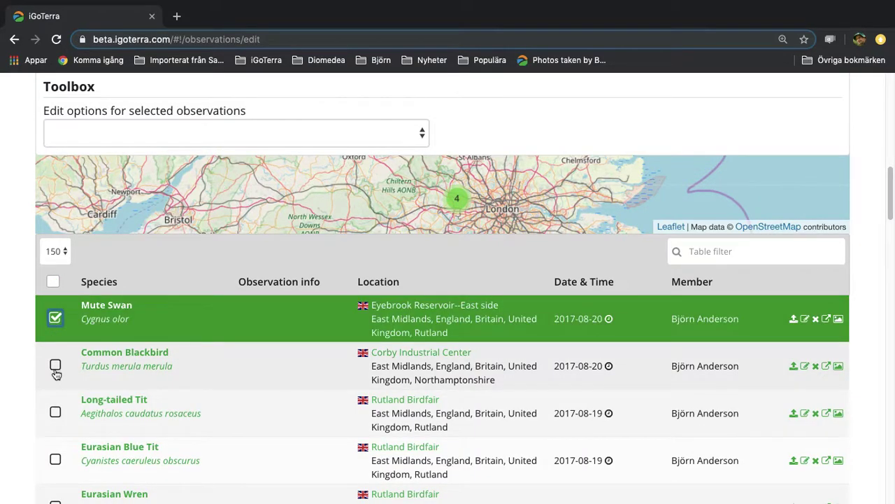
left_click(55, 367)
left_click(324, 133)
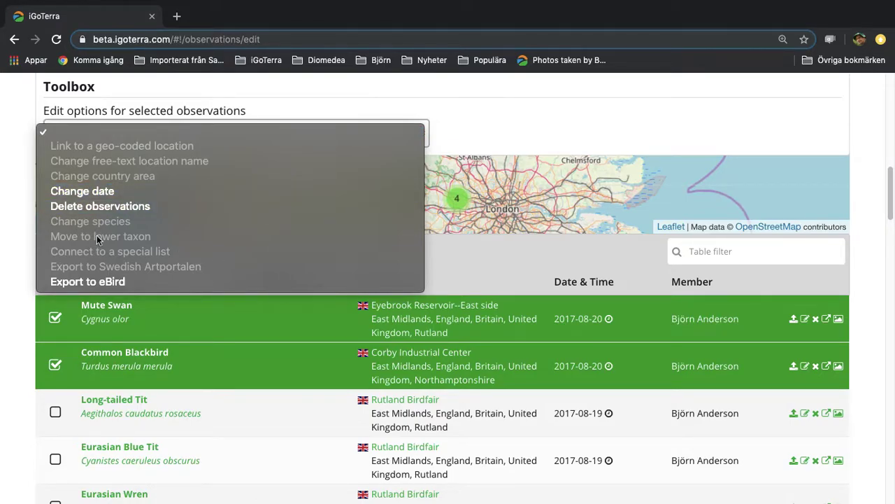
left_click(17, 224)
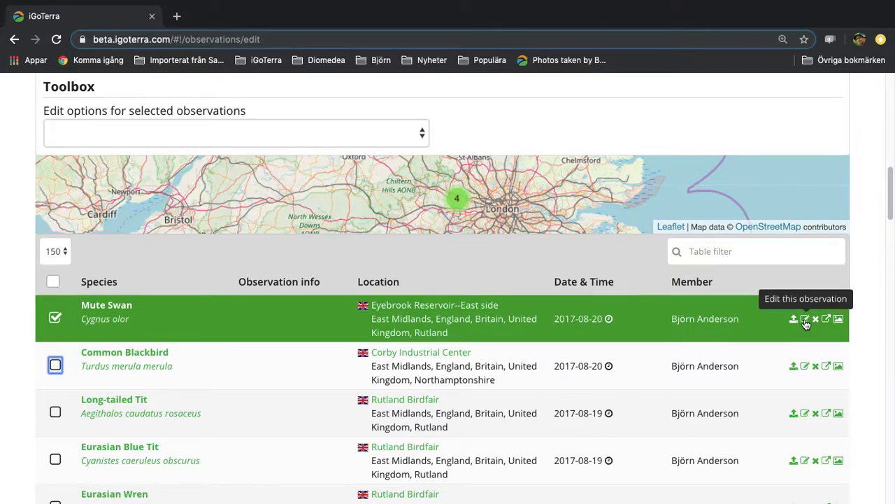
left_click(805, 319)
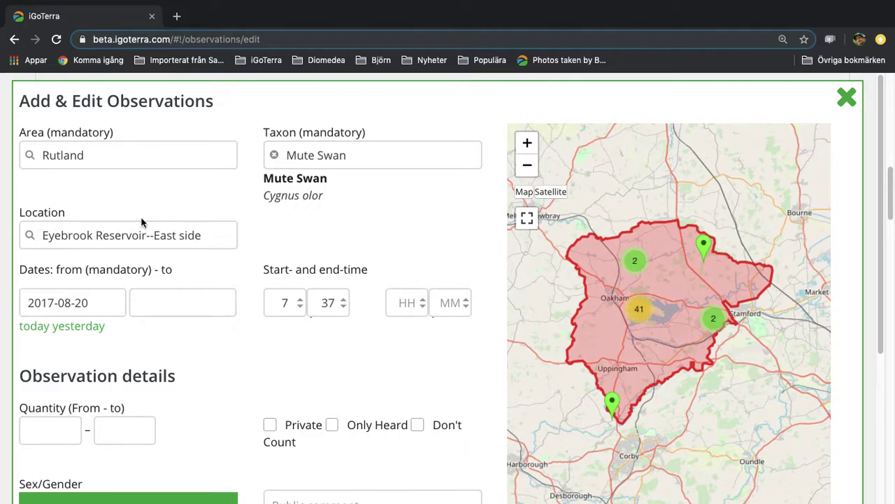
scroll(224, 383, "down", 5)
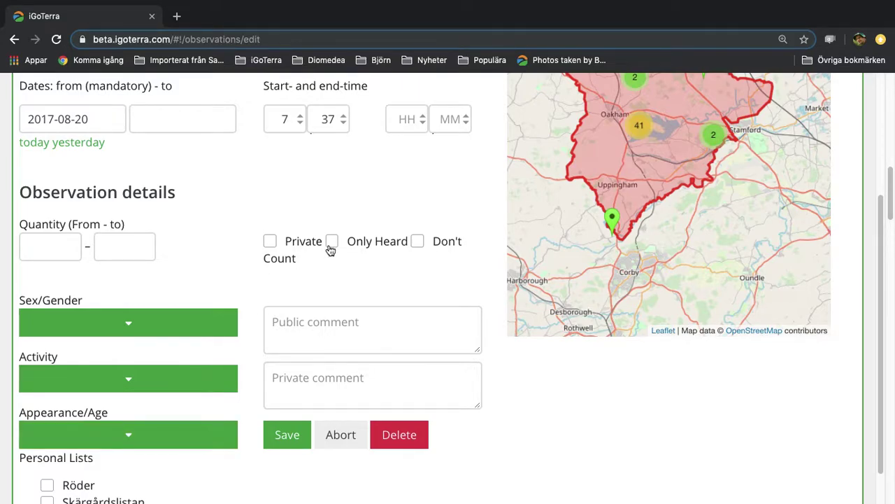
scroll(330, 250, "up", 3)
scroll(373, 226, "up", 3)
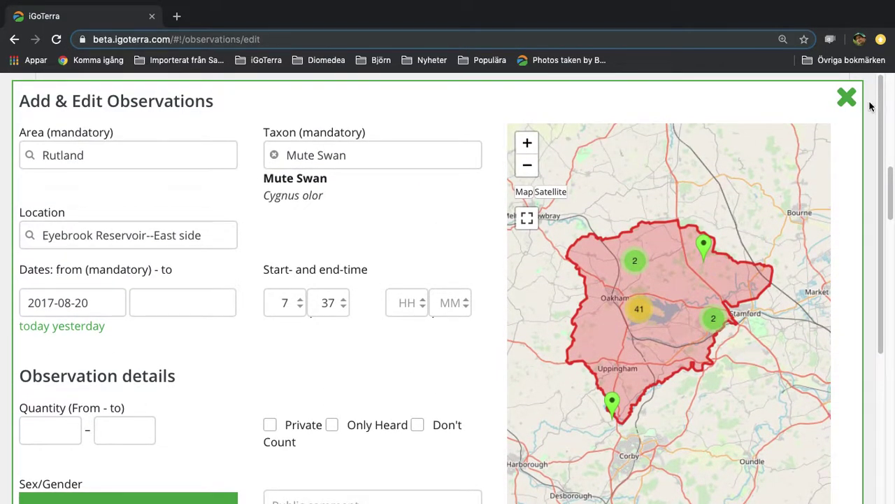
left_click(847, 95)
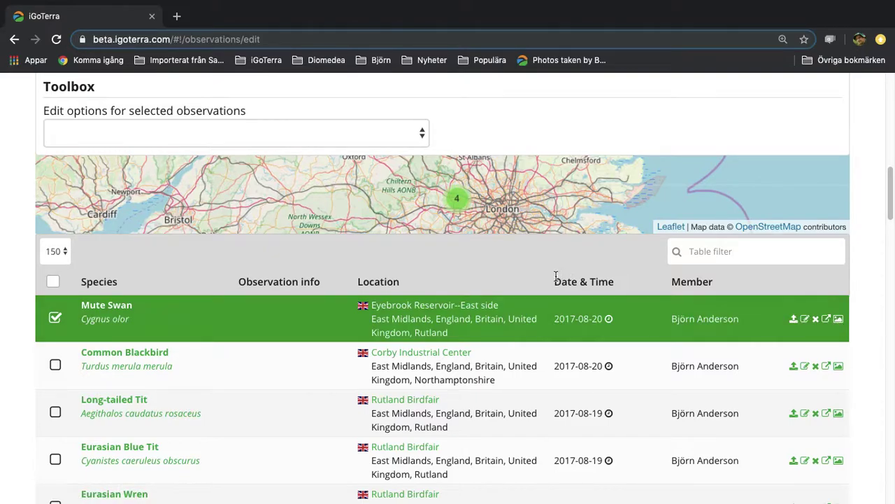
Step: Scroll back up to the Edit my observations heading and its What/Where/When filters
scroll(870, 358, "up", 5)
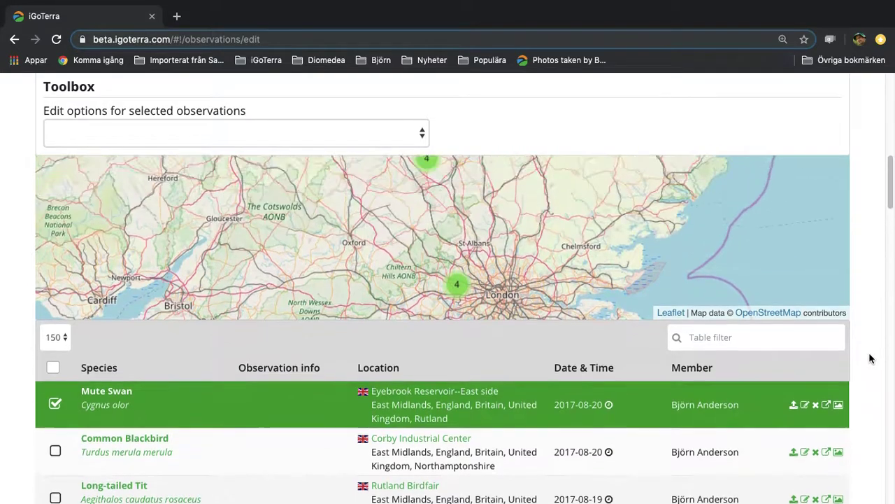
scroll(869, 358, "up", 5)
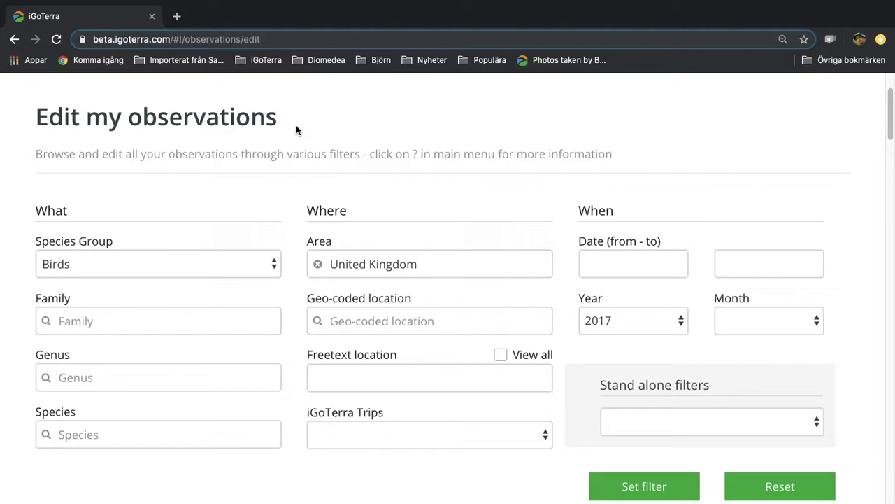
scroll(296, 130, "up", 2)
left_click(296, 128)
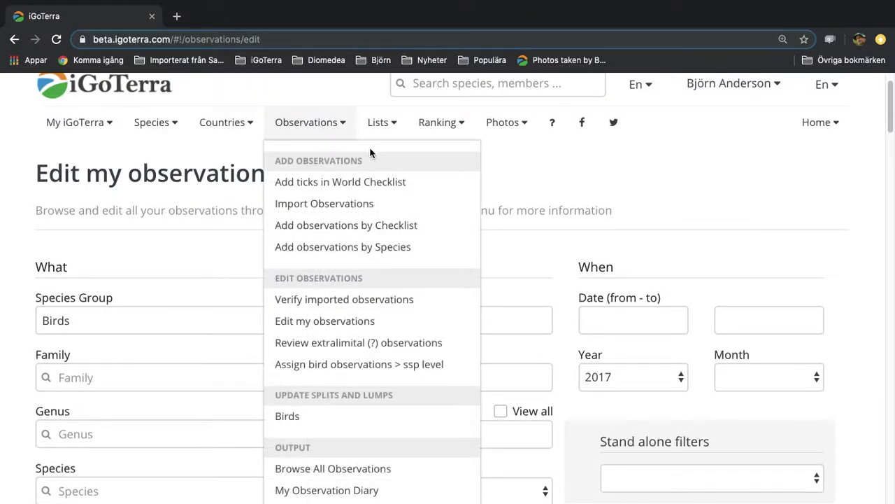
left_click(552, 124)
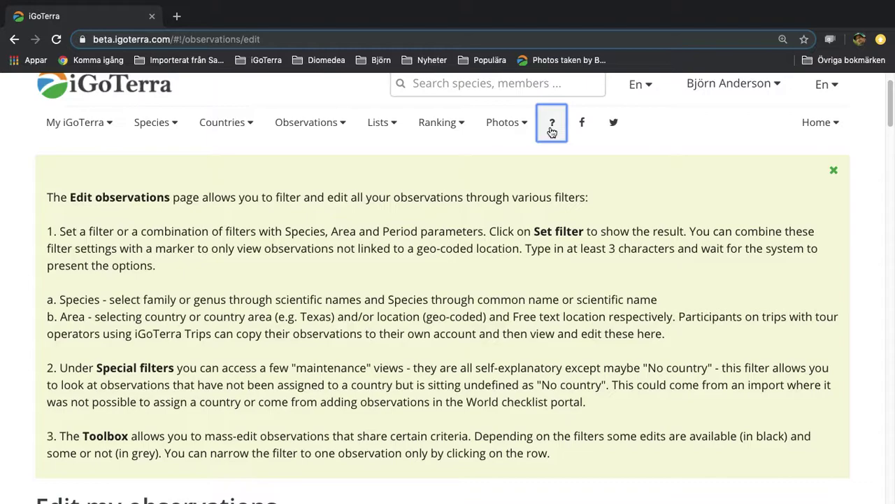
left_click(552, 131)
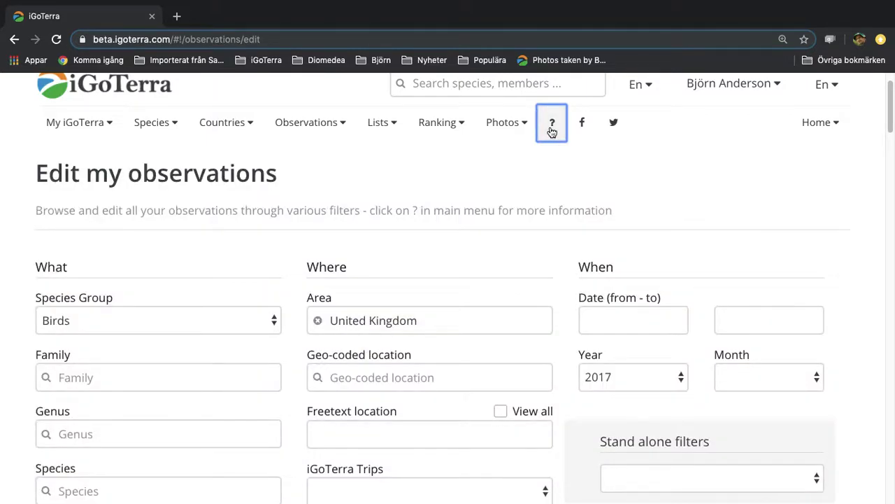